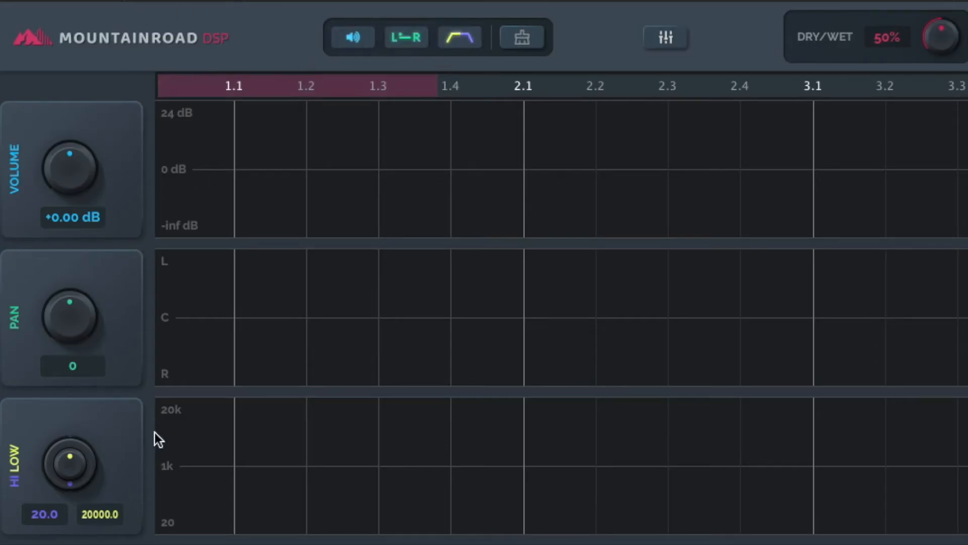
- Add three delay points with falling volume in the volume lane, near 1.2, after 1.3 and midway between 1.4 and 2.1
{"action": "left_click", "coordinate": [311, 162]}
{"action": "left_click", "coordinate": [392, 185]}
{"action": "left_click", "coordinate": [487, 202]}
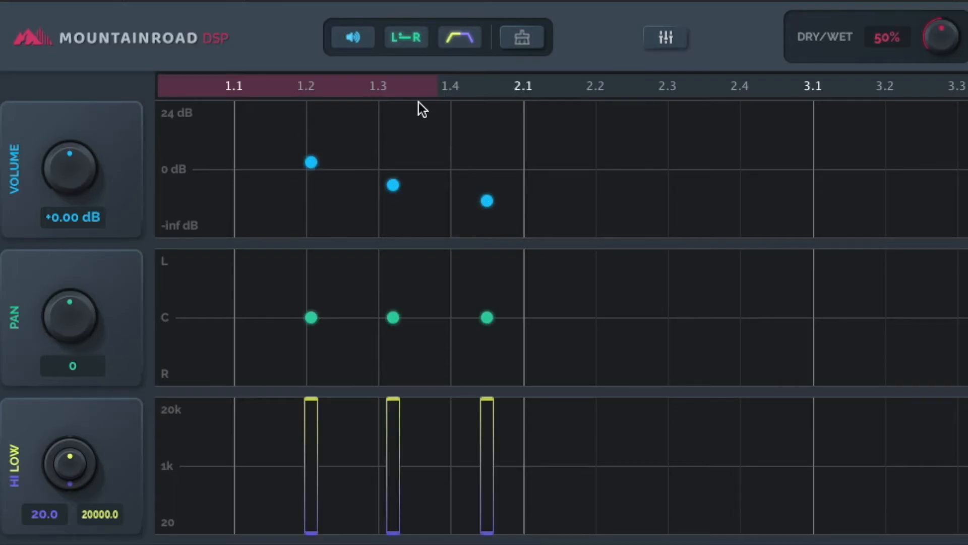
- Clear all delay points from the grid and confirm the deletion
{"action": "left_click", "coordinate": [359, 41]}
{"action": "left_click", "coordinate": [362, 44]}
{"action": "left_click", "coordinate": [522, 39]}
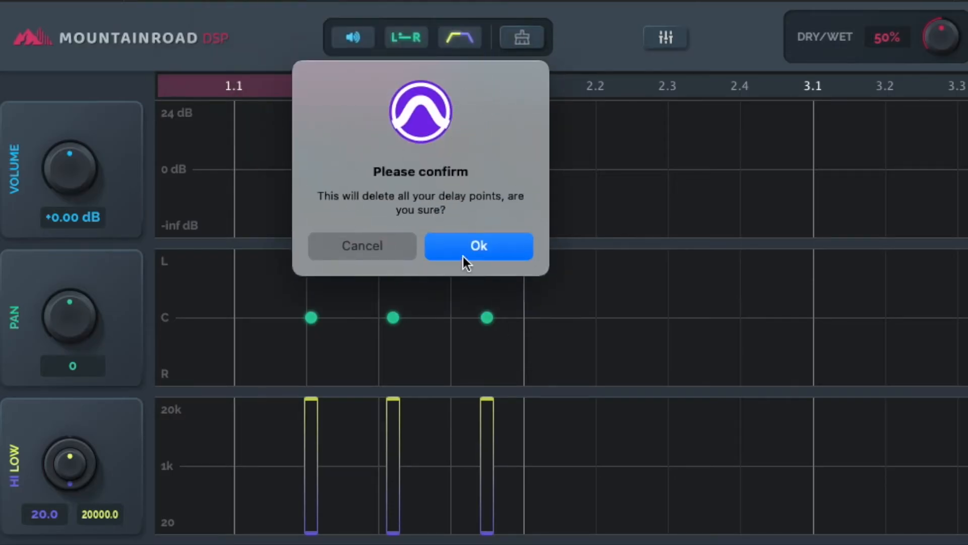
{"action": "left_click", "coordinate": [474, 248]}
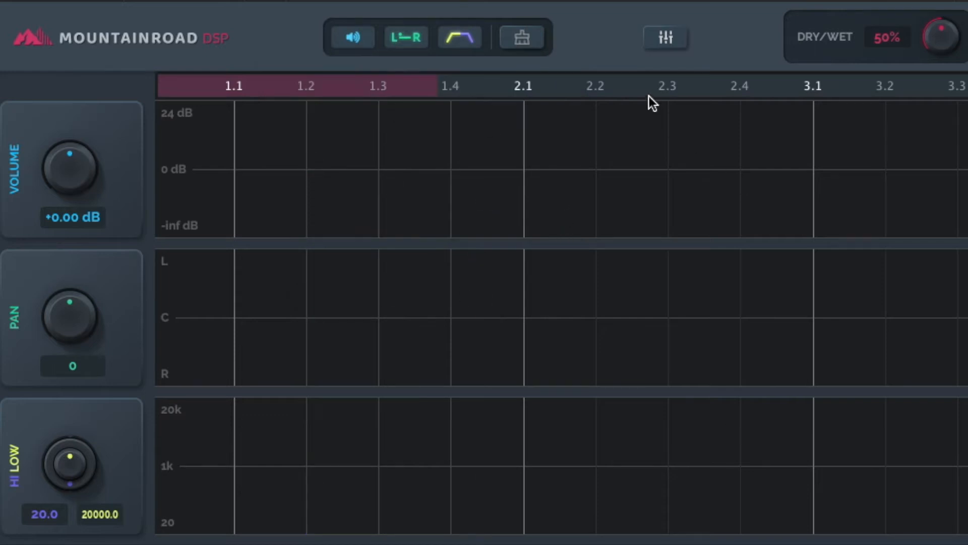
- Set the grid subdivision to 1/8 and enable Snap to grid
{"action": "left_click", "coordinate": [663, 42]}
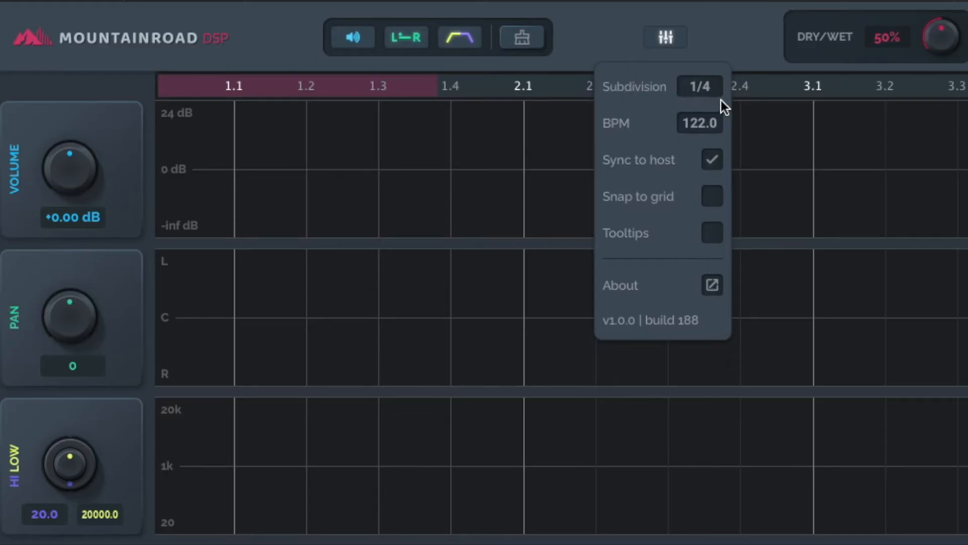
{"action": "left_click", "coordinate": [705, 85]}
{"action": "left_click", "coordinate": [727, 204]}
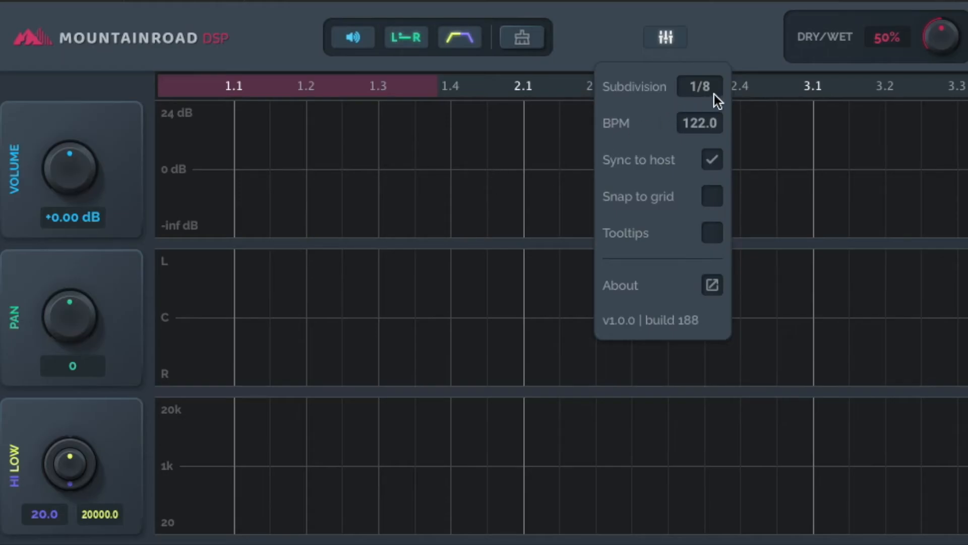
{"action": "left_click", "coordinate": [713, 87]}
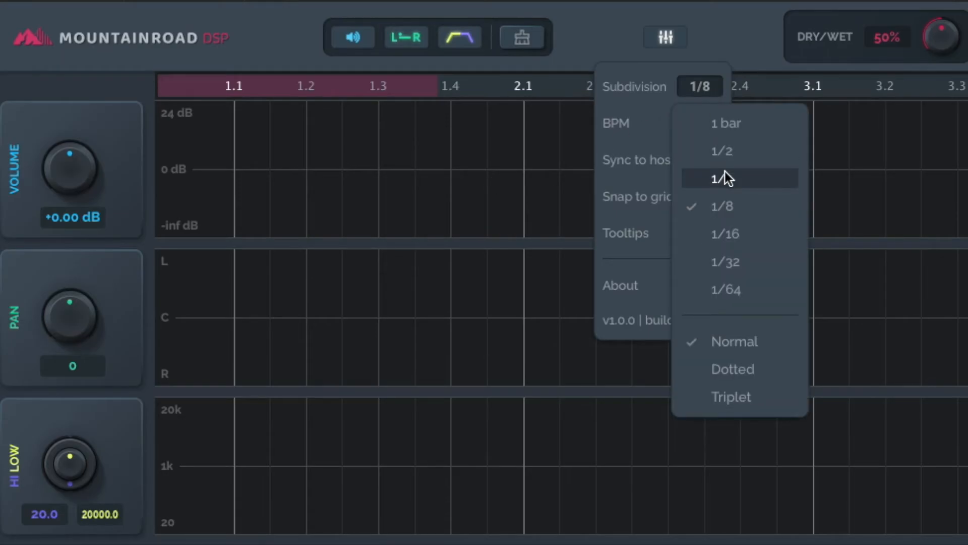
{"action": "left_click", "coordinate": [701, 90]}
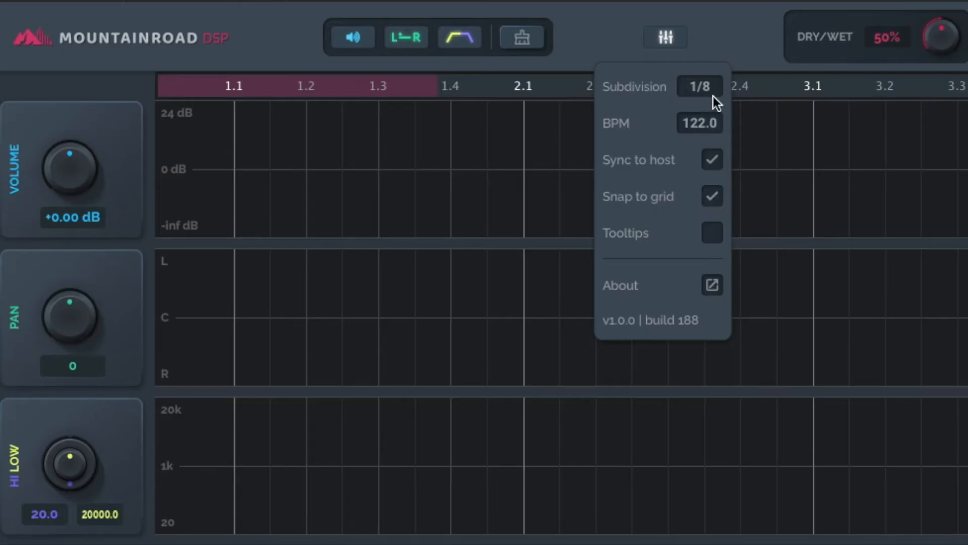
- Try a custom tempo of 100 BPM with Sync to host disabled, and re-enable Sync to host
{"action": "left_click", "coordinate": [689, 123]}
{"action": "left_click", "coordinate": [688, 122]}
{"action": "left_click", "coordinate": [711, 162]}
{"action": "left_click", "coordinate": [704, 123]}
{"action": "type", "text": "100"}
{"action": "key", "text": "Return"}
{"action": "left_click", "coordinate": [708, 161]}
- Display the tooltip for the BPM setting and turn Tooltips off
{"action": "mouse_move", "coordinate": [705, 120]}
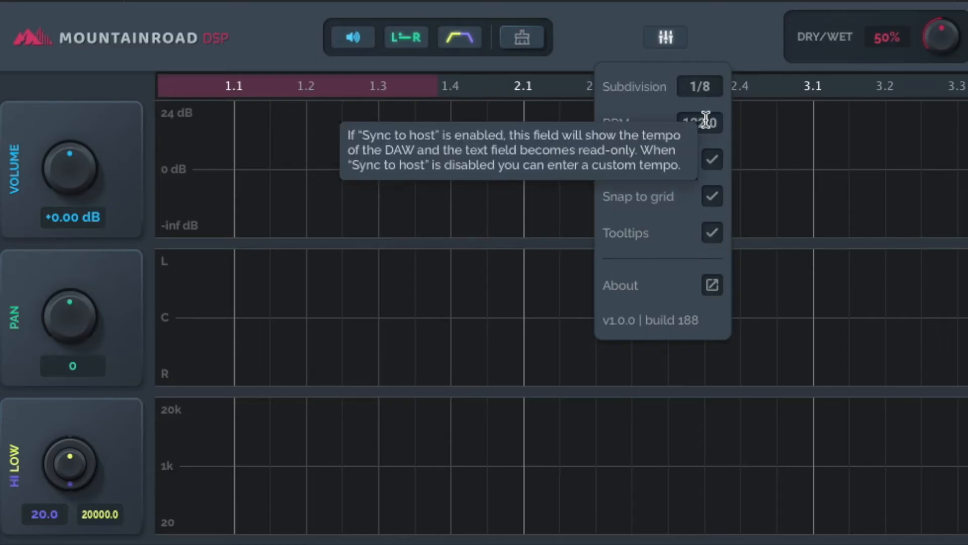
{"action": "left_click", "coordinate": [664, 39]}
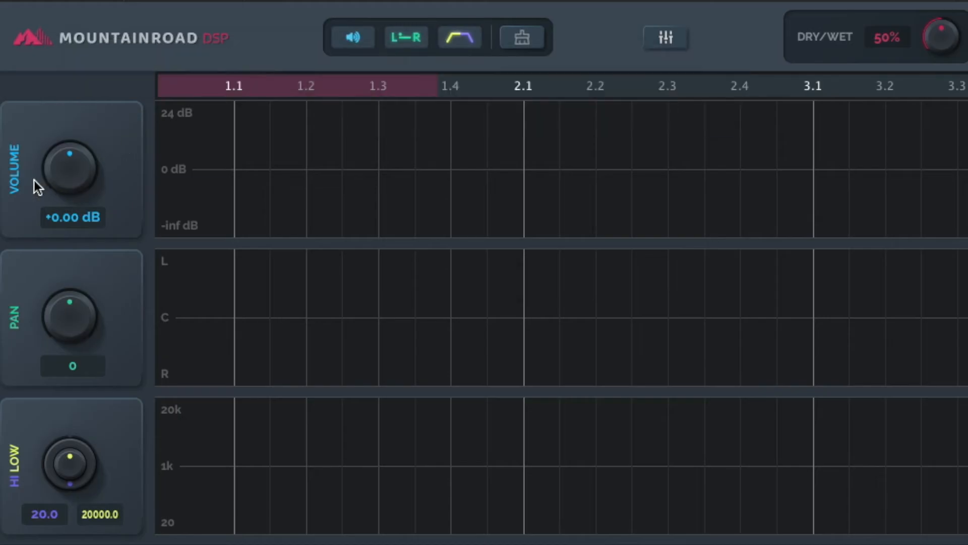
{"action": "left_click", "coordinate": [678, 37]}
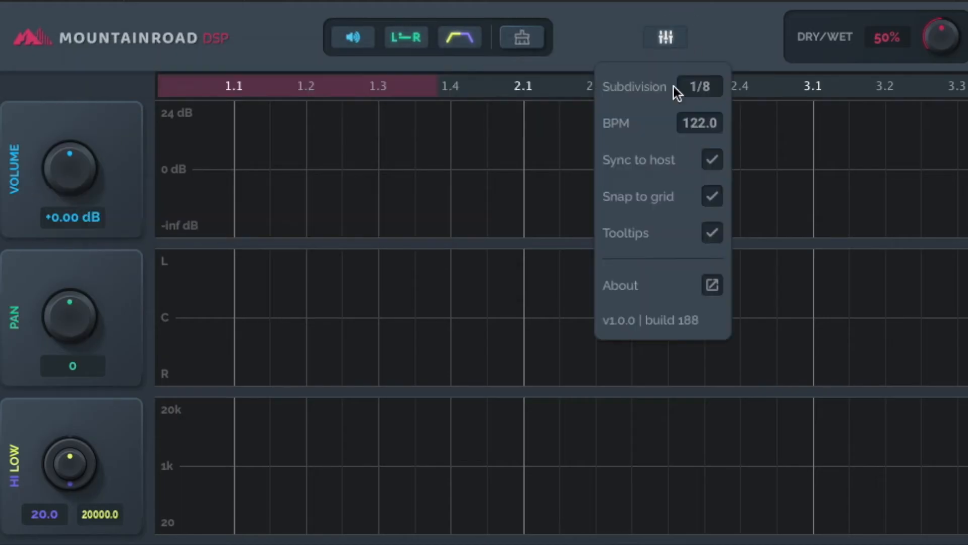
{"action": "left_click", "coordinate": [710, 234]}
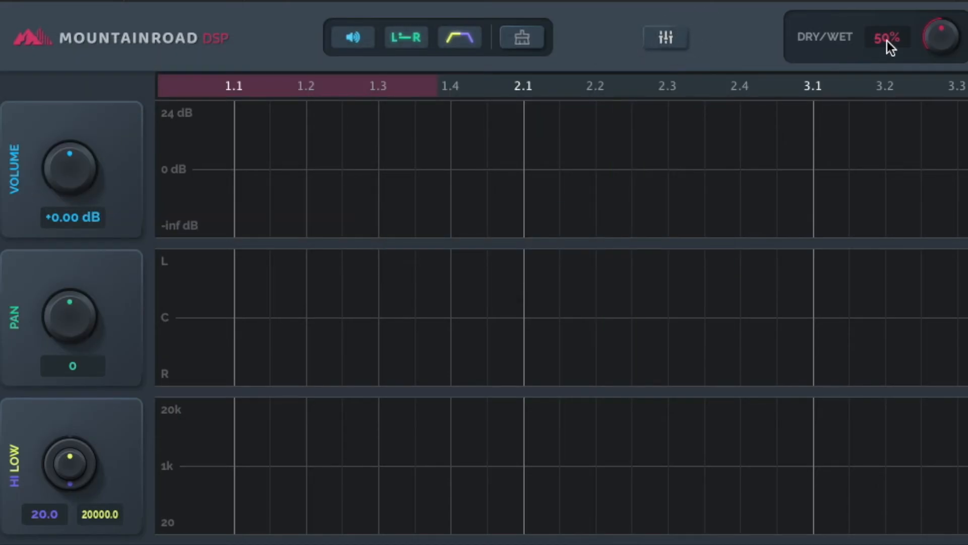
- Set the Dry/Wet mix to 65%
{"action": "left_click_drag", "start_coordinate": [948, 44], "coordinate": [899, 51]}
{"action": "type", "text": "65"}
{"action": "key", "text": "Return"}
- Add three delay points in the volume lane at 1.2, 1.3 and 1.4, just below 0 dB
{"action": "left_click", "coordinate": [305, 177]}
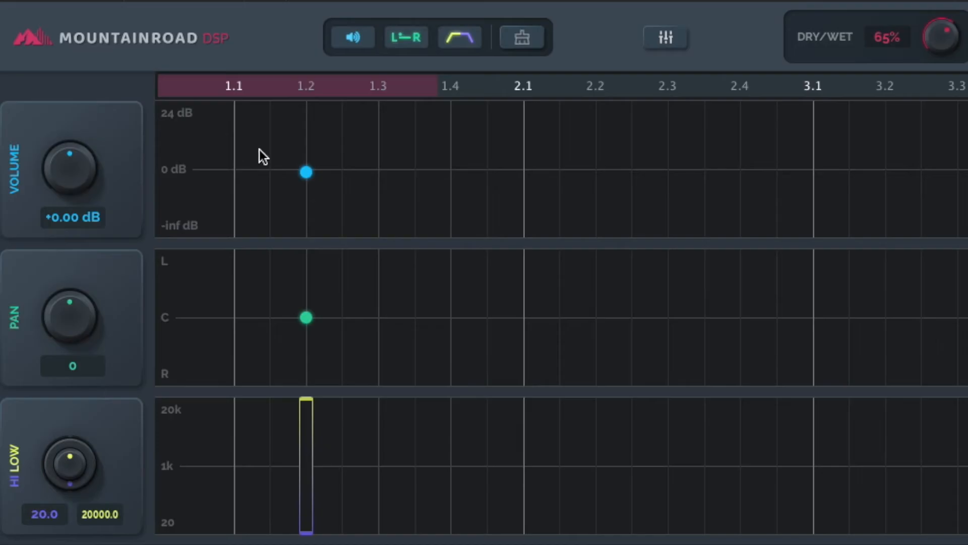
{"action": "left_click", "coordinate": [374, 177]}
{"action": "left_click", "coordinate": [448, 187]}
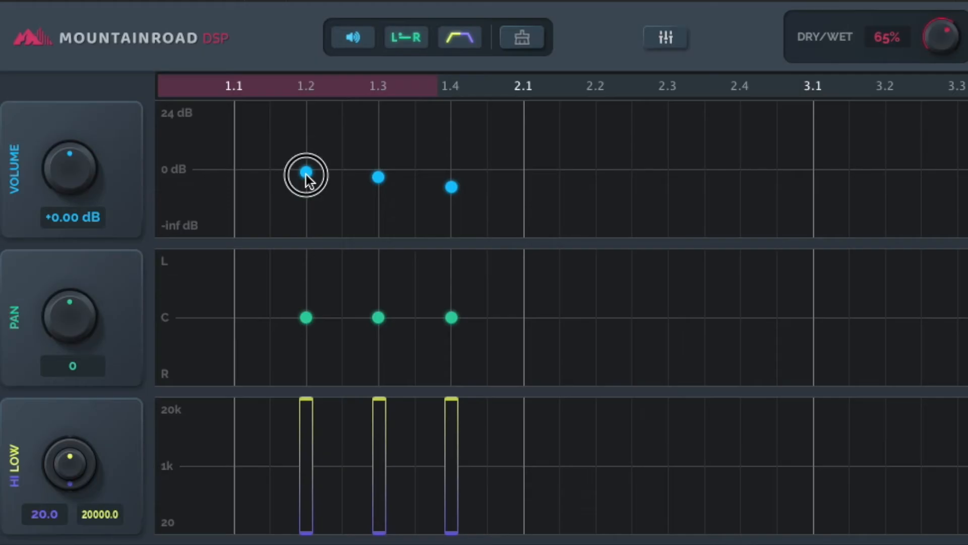
- Shape the delay points' volumes to rise from 1.2 to 1.4, and pan 1.2 almost fully right and 1.4 almost fully left
{"action": "mouse_move", "coordinate": [308, 173]}
{"action": "left_mouse_down"}
{"action": "mouse_move", "coordinate": [223, 177]}
{"action": "mouse_move", "coordinate": [381, 186]}
{"action": "mouse_move", "coordinate": [332, 150]}
{"action": "mouse_move", "coordinate": [316, 169]}
{"action": "left_mouse_up"}
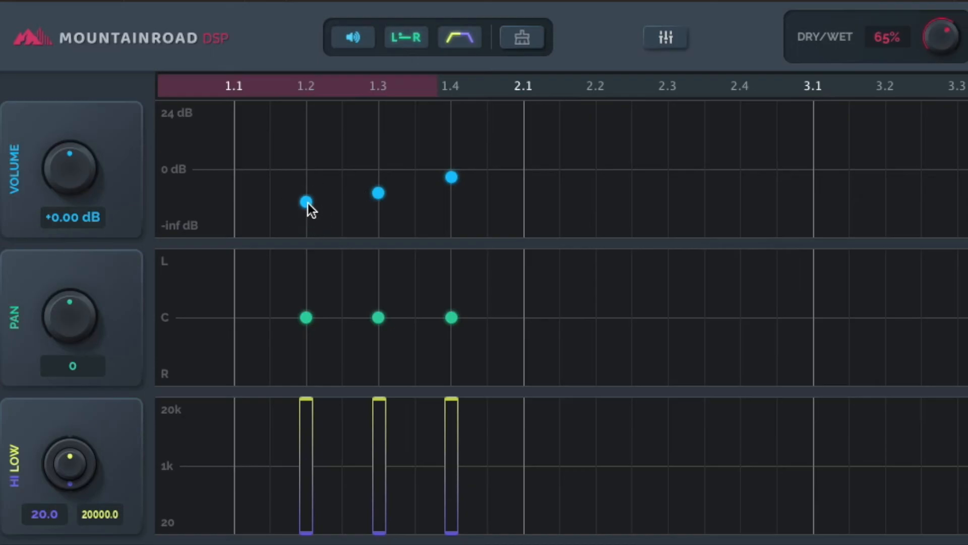
{"action": "mouse_move", "coordinate": [67, 189]}
{"action": "left_mouse_down"}
{"action": "mouse_move", "coordinate": [68, 176]}
{"action": "mouse_move", "coordinate": [68, 202]}
{"action": "mouse_move", "coordinate": [79, 128]}
{"action": "mouse_move", "coordinate": [72, 213]}
{"action": "mouse_move", "coordinate": [76, 176]}
{"action": "left_mouse_up"}
{"action": "double_click", "coordinate": [76, 177]}
{"action": "left_click_drag", "start_coordinate": [307, 275], "coordinate": [311, 362]}
{"action": "left_click_drag", "start_coordinate": [448, 312], "coordinate": [453, 261]}
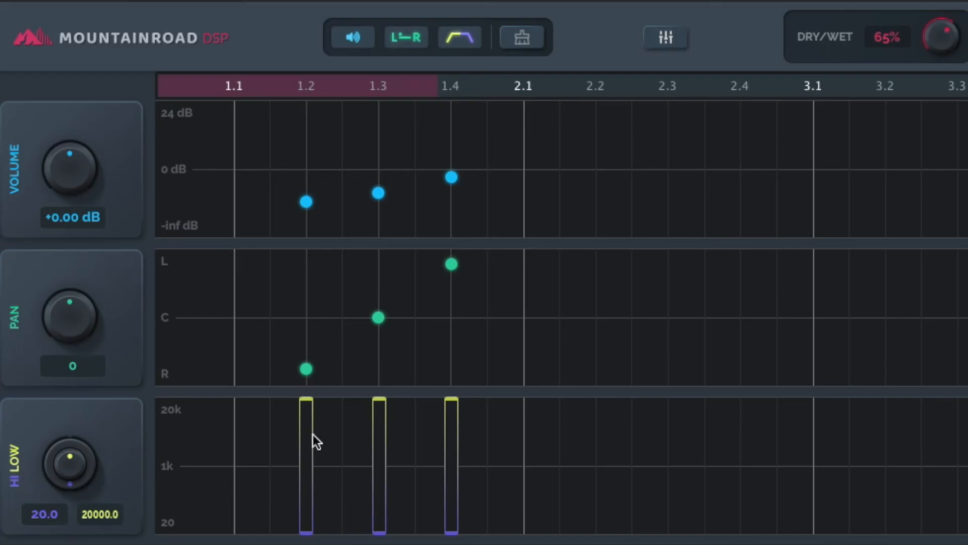
- Lower the low-pass cutoffs and raise the high-pass cutoffs of the 1.2, 1.3 and 1.4 delay points in the filter lane
{"action": "left_click_drag", "start_coordinate": [381, 402], "coordinate": [415, 425]}
{"action": "left_click_drag", "start_coordinate": [453, 397], "coordinate": [452, 427]}
{"action": "left_click_drag", "start_coordinate": [306, 530], "coordinate": [306, 509]}
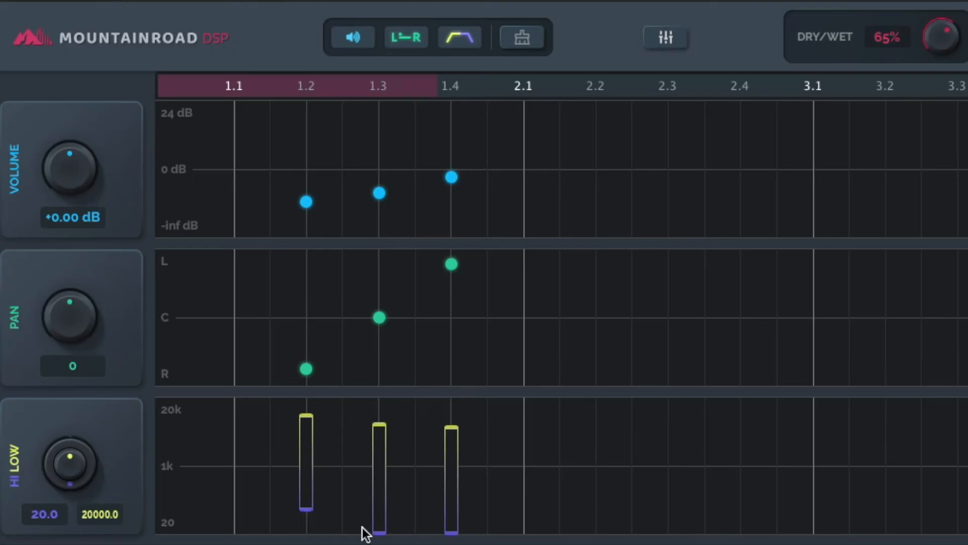
{"action": "left_click_drag", "start_coordinate": [379, 530], "coordinate": [379, 497]}
{"action": "left_click_drag", "start_coordinate": [451, 532], "coordinate": [448, 496]}
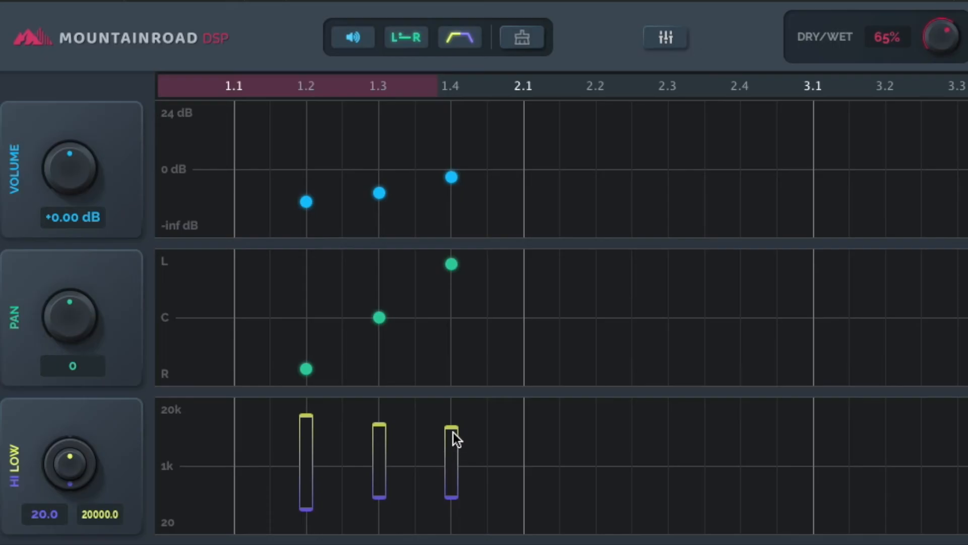
- Set narrow filter bands, above 1k for the 1.4 delay point and below 1k for the 1.3 delay point
{"action": "left_click_drag", "start_coordinate": [452, 428], "coordinate": [453, 466]}
{"action": "left_click_drag", "start_coordinate": [379, 428], "coordinate": [376, 508]}
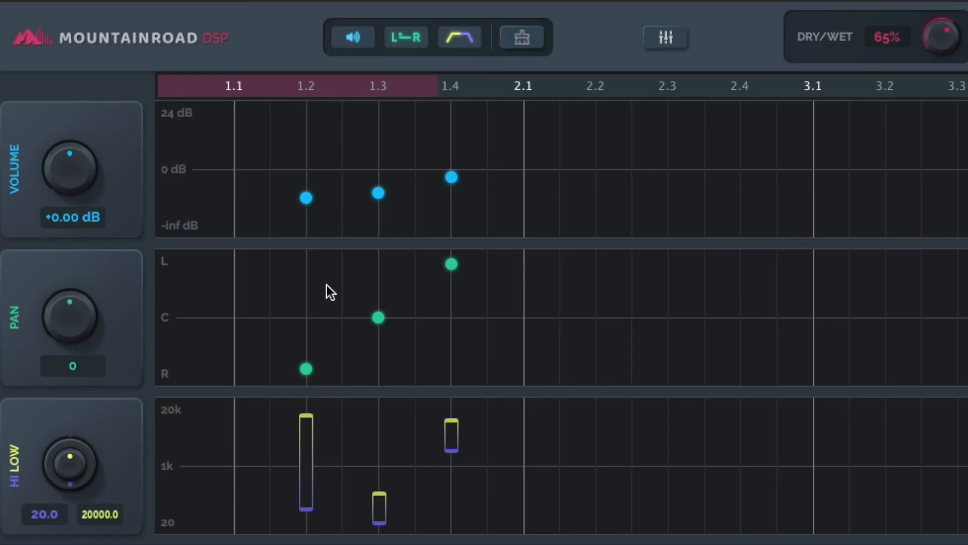
- Fine-tune the volume of the 1.2 delay point to a level slightly above the 1.3 point
{"action": "left_click_drag", "start_coordinate": [306, 198], "coordinate": [383, 202]}
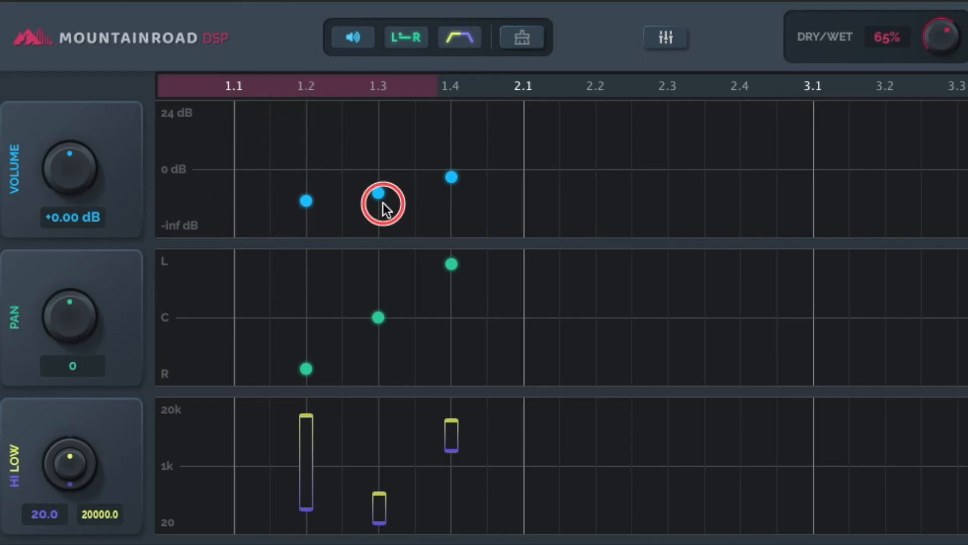
{"action": "left_click_drag", "start_coordinate": [326, 163], "coordinate": [317, 103]}
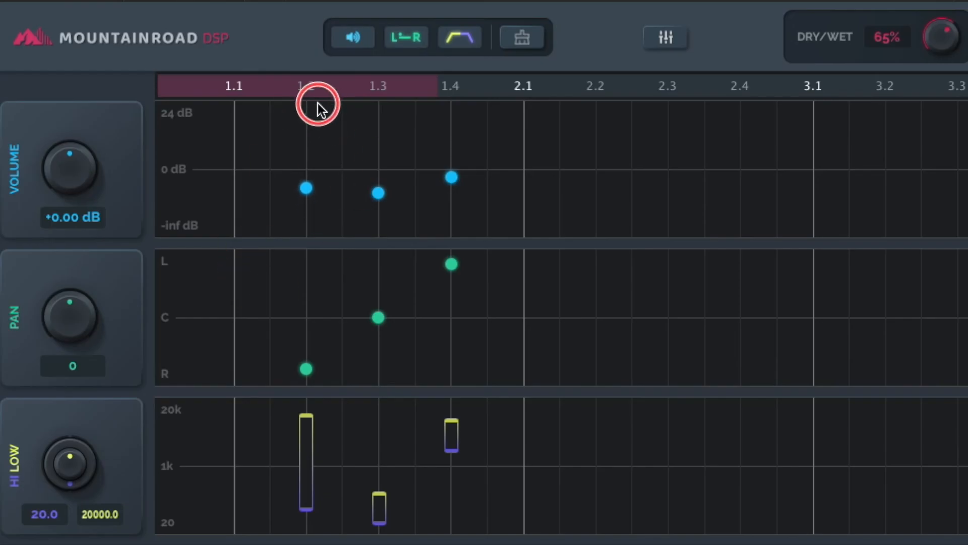
- Set the volume of the 1.2 delay point to exactly -5 dB
{"action": "right_click", "coordinate": [307, 190]}
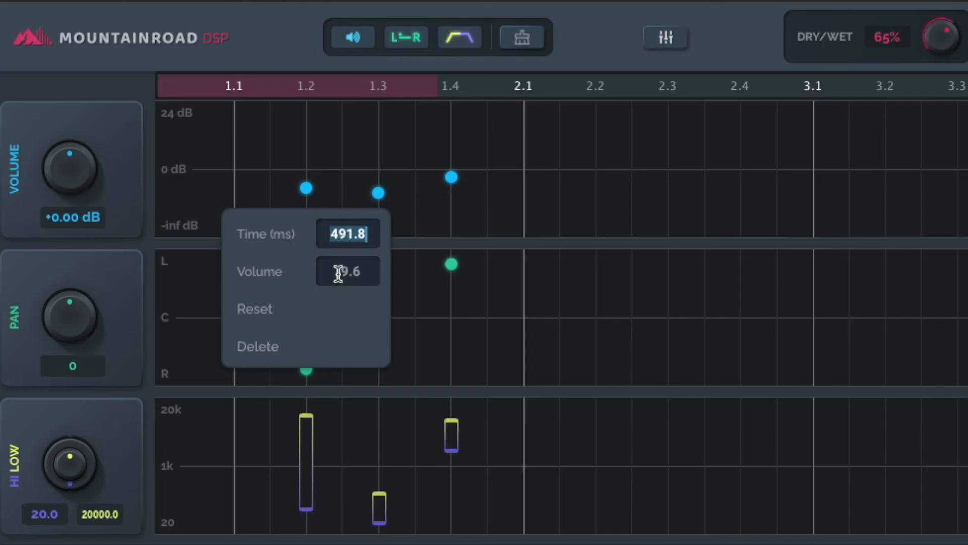
{"action": "left_click", "coordinate": [356, 274]}
{"action": "key", "text": "BackSpace"}
{"action": "key", "text": "Return"}
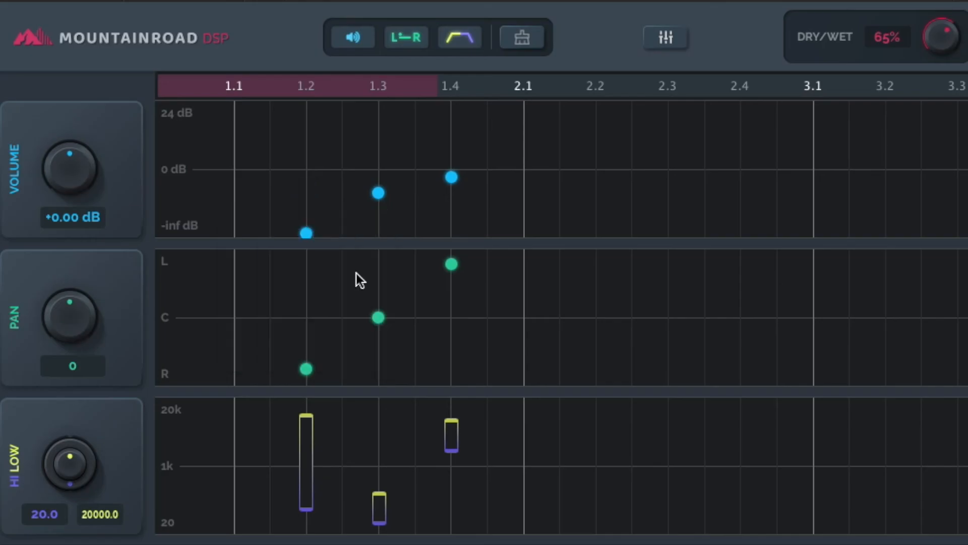
{"action": "right_click", "coordinate": [310, 234]}
{"action": "left_click", "coordinate": [355, 314]}
{"action": "type", "text": "-5"}
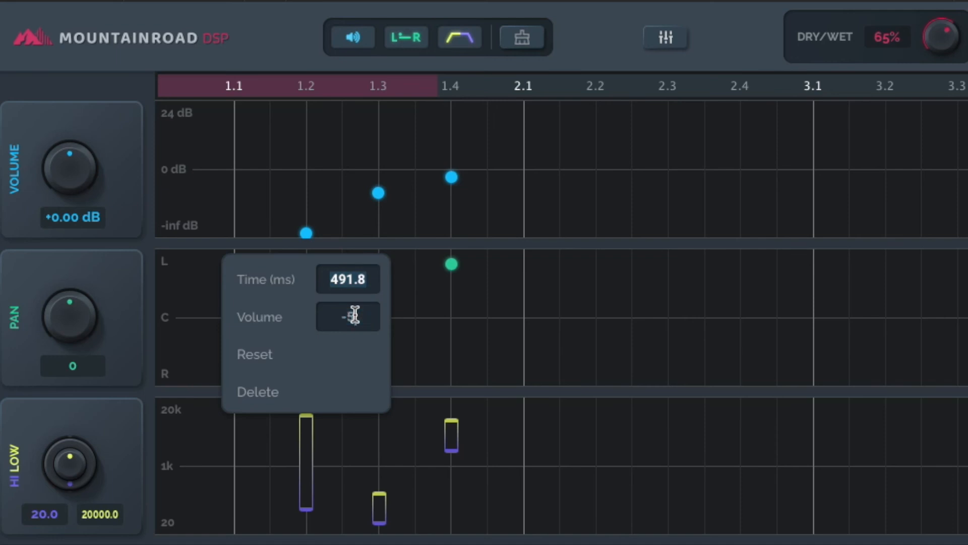
{"action": "key", "text": "Return"}
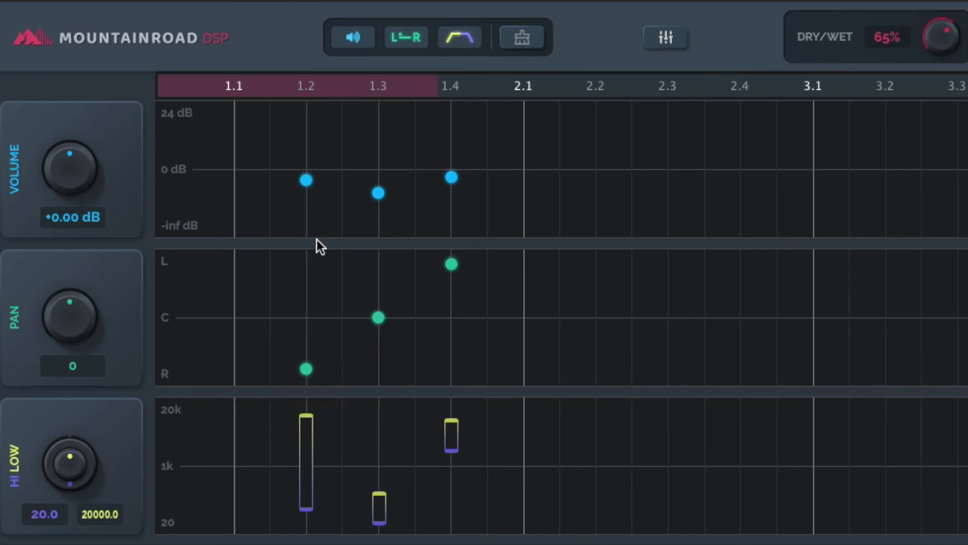
- Set the pan of the 1.3 delay point to -50
{"action": "right_click", "coordinate": [378, 316]}
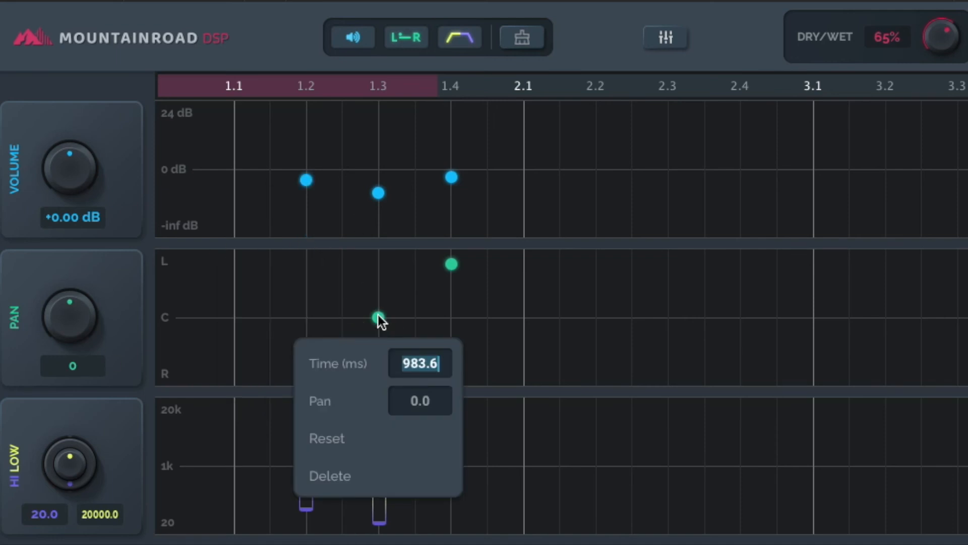
{"action": "left_click", "coordinate": [422, 402]}
{"action": "type", "text": "-50"}
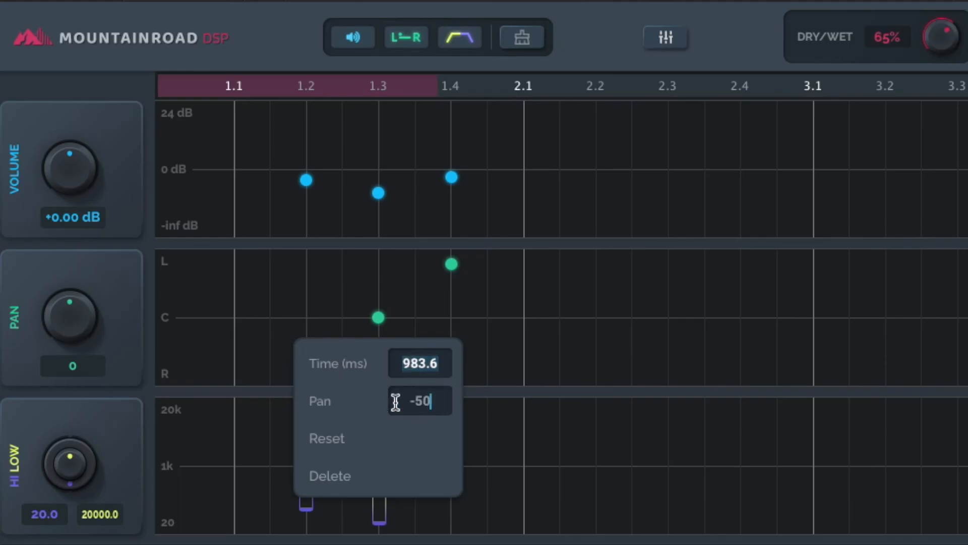
{"action": "key", "text": "Return"}
- Set the pan of the 1.3 delay point to 50
{"action": "right_click", "coordinate": [378, 284]}
{"action": "left_click", "coordinate": [412, 365]}
{"action": "type", "text": "50"}
{"action": "key", "text": "Return"}
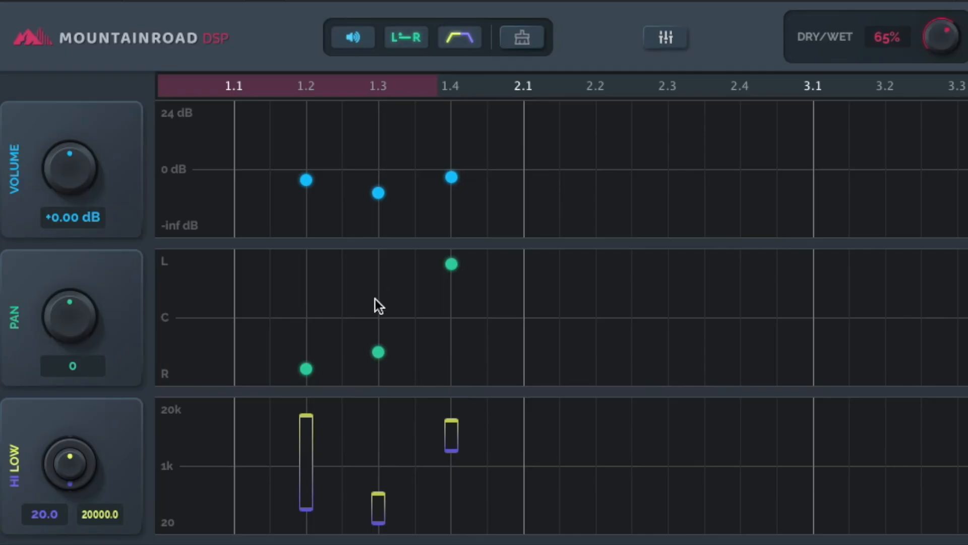
- Set the 1.2 delay point's low-pass cutoff to 12000 and its high-pass cutoff to 125, and check the entered values
{"action": "right_click", "coordinate": [304, 436]}
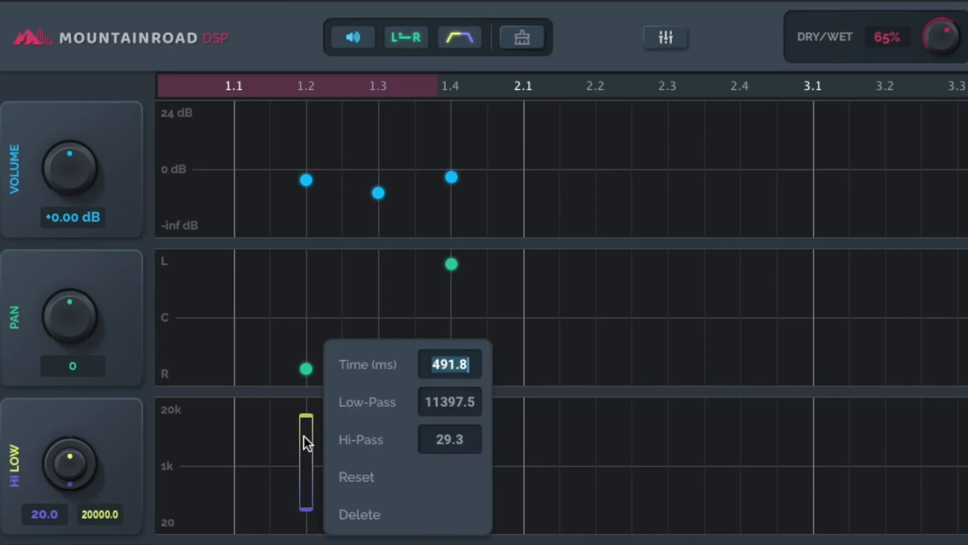
{"action": "left_click", "coordinate": [432, 402]}
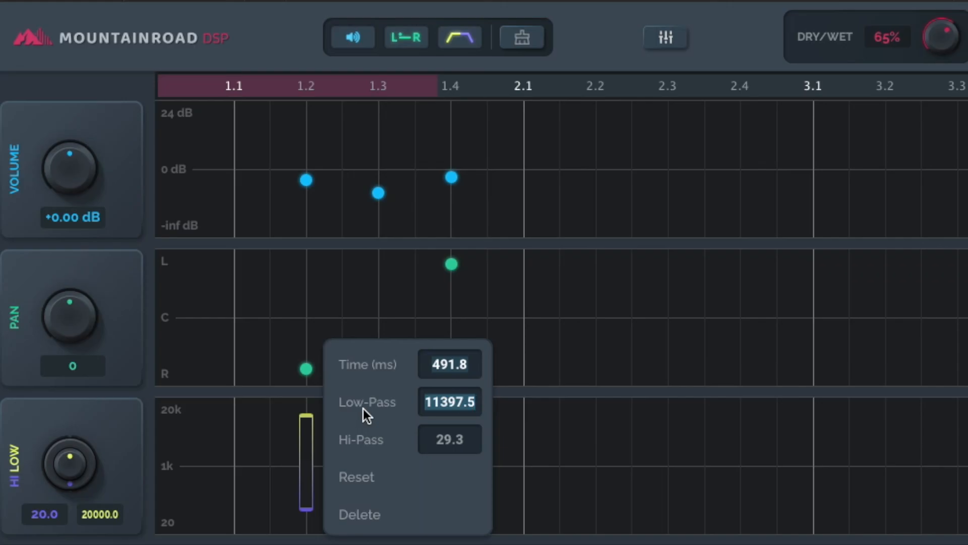
{"action": "type", "text": "12000"}
{"action": "double_click", "coordinate": [459, 439]}
{"action": "left_click_drag", "start_coordinate": [468, 439], "coordinate": [422, 439]}
{"action": "type", "text": "120"}
{"action": "key", "text": "Return"}
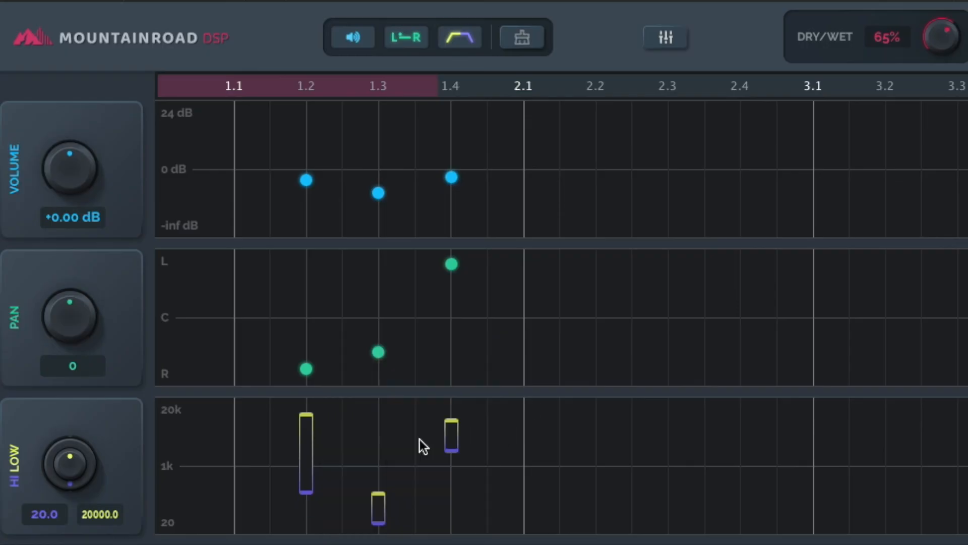
{"action": "right_click", "coordinate": [308, 440]}
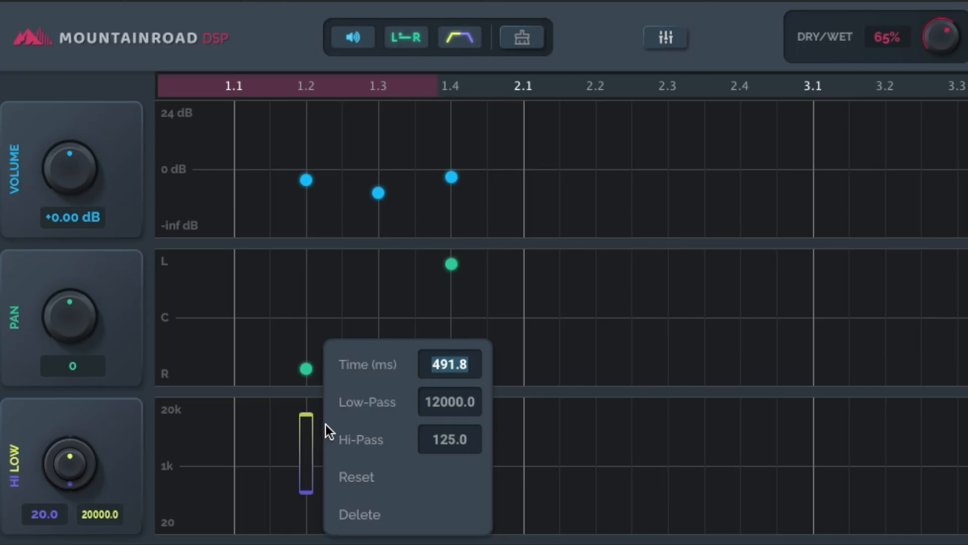
- Add a delay point at 2.1 panned slightly right, and delete it again
{"action": "left_click", "coordinate": [524, 329]}
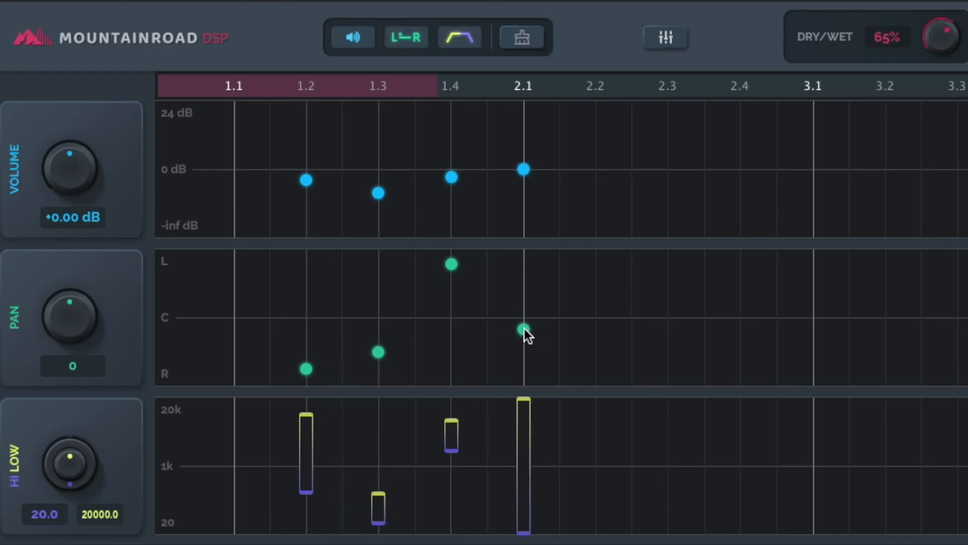
{"action": "right_click", "coordinate": [523, 169]}
{"action": "left_click", "coordinate": [523, 167]}
{"action": "double_click", "coordinate": [523, 167]}
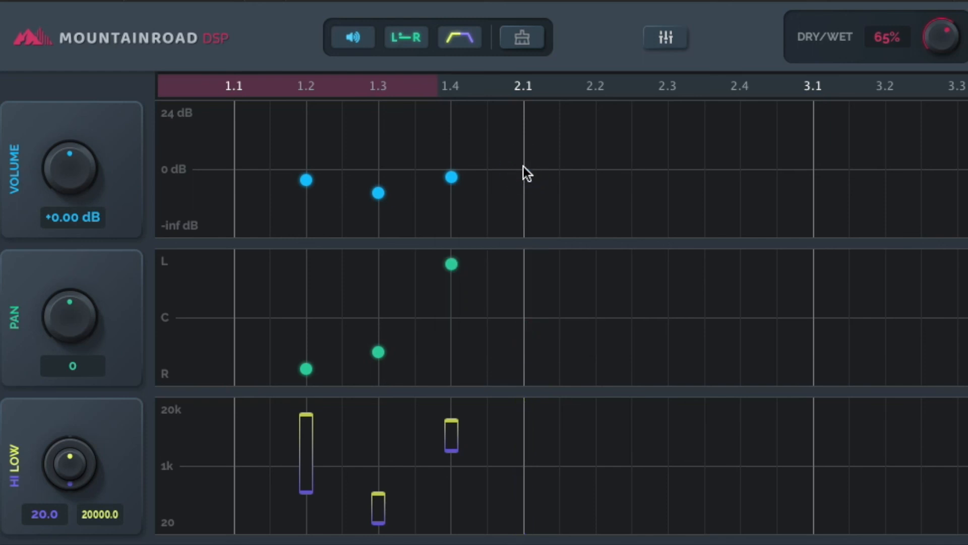
- Reset the 1.3 delay point's volume to 0 dB and delete that delay point
{"action": "left_click", "coordinate": [380, 195], "text": "alt"}
{"action": "right_click", "coordinate": [379, 170]}
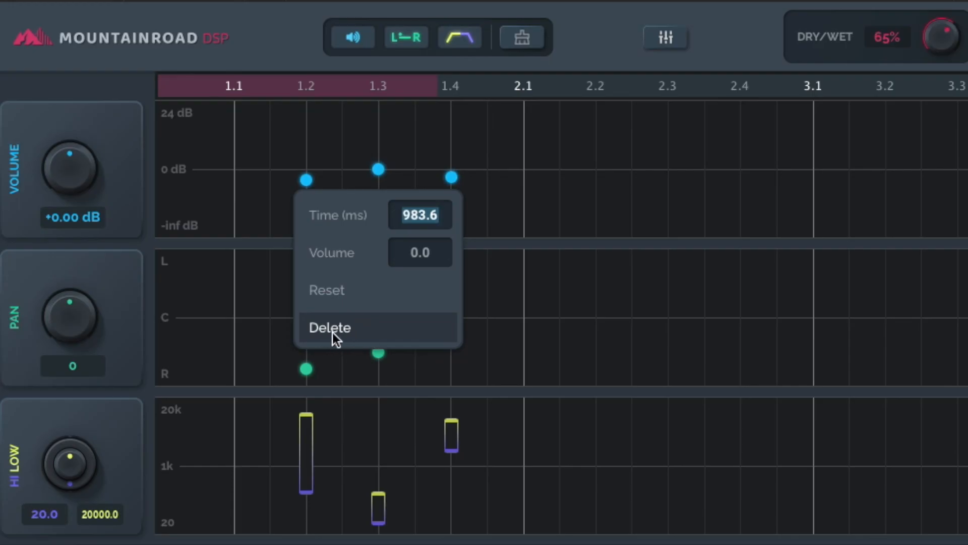
{"action": "left_click", "coordinate": [410, 148]}
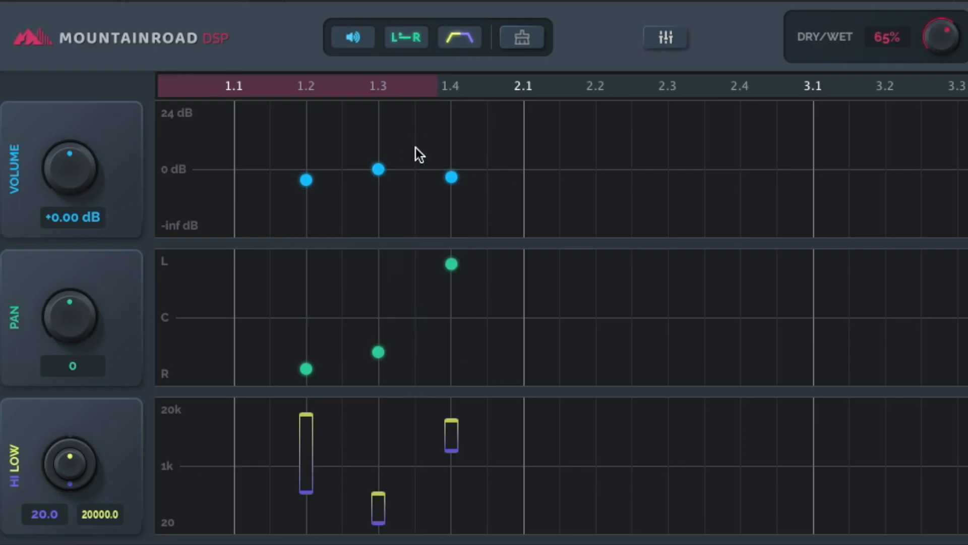
{"action": "double_click", "coordinate": [379, 168]}
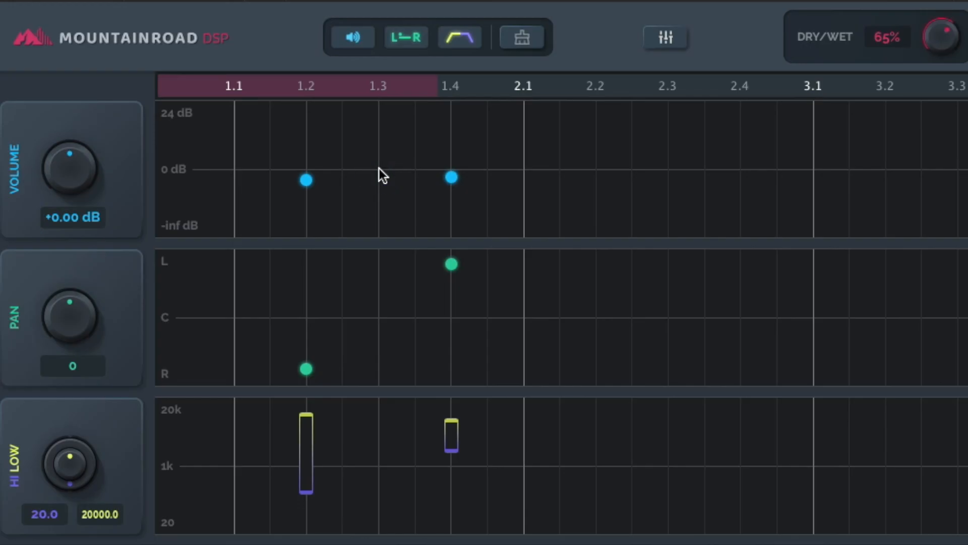
- Scroll along the timeline and slightly widen its visible time range
{"action": "mouse_move", "coordinate": [340, 88]}
{"action": "left_mouse_down"}
{"action": "mouse_move", "coordinate": [404, 86]}
{"action": "mouse_move", "coordinate": [325, 86]}
{"action": "left_mouse_up"}
{"action": "left_click_drag", "start_coordinate": [433, 88], "coordinate": [458, 69]}
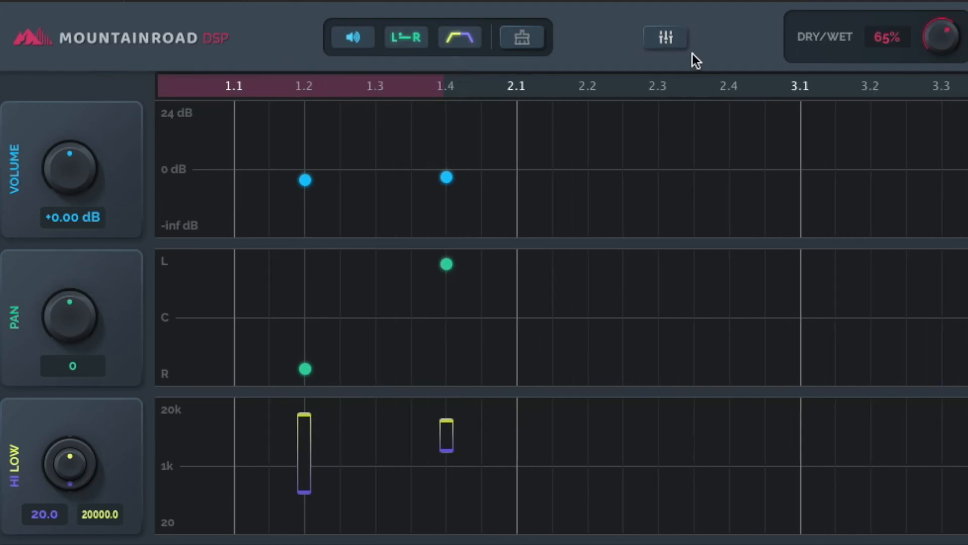